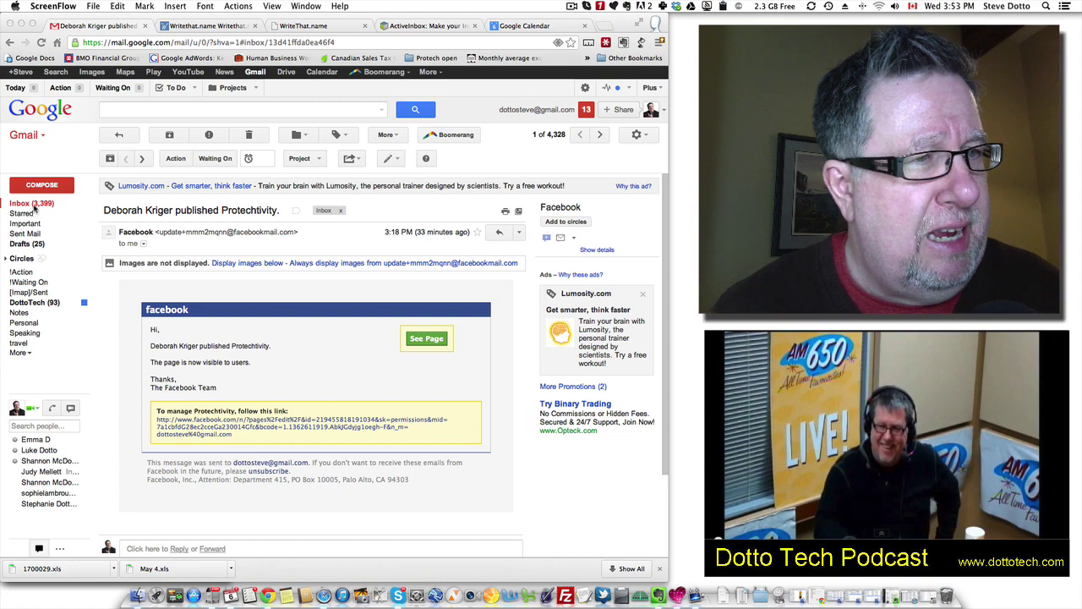
Step: Bring Gmail forward and return to the inbox list of 3,399 unread messages
left_click(34, 211)
left_click(27, 203)
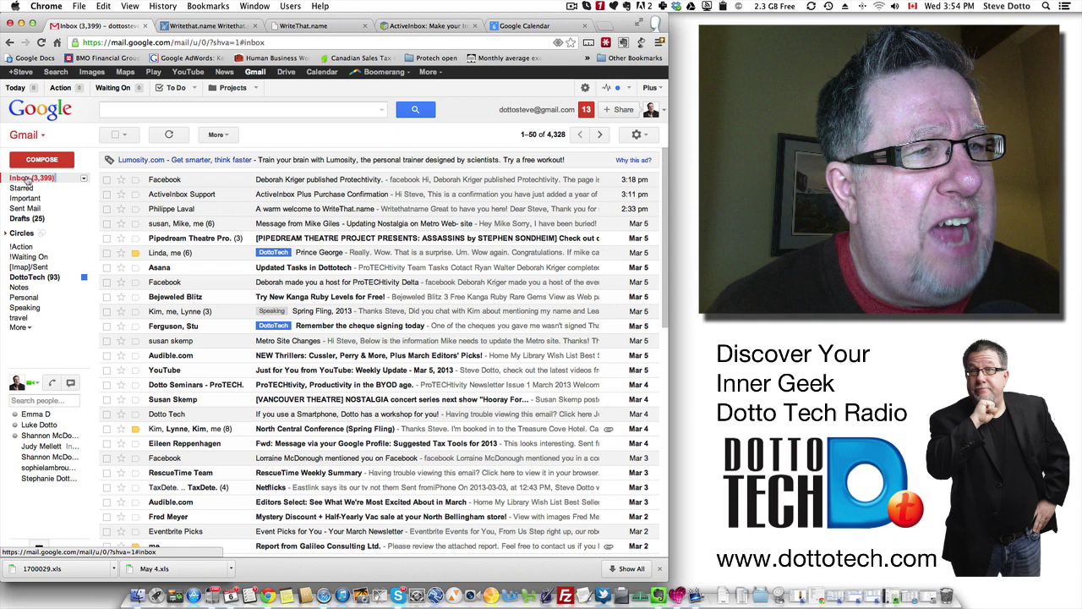
left_click(30, 179)
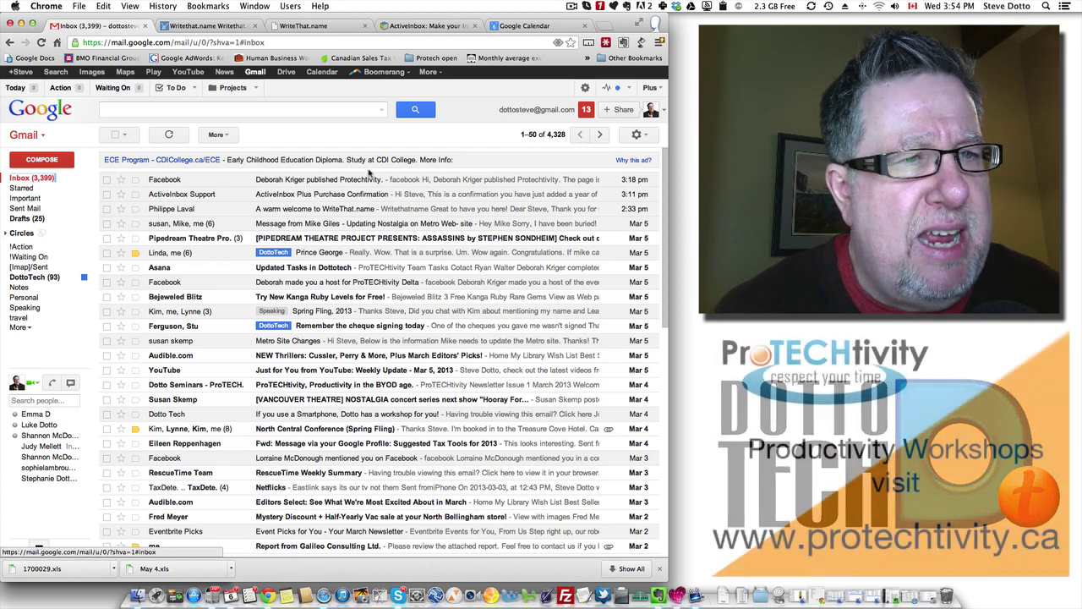
Step: Open the 'Updating Nostalgia on Metro Web- site' conversation and bring up Boomerang for it
left_click(363, 226)
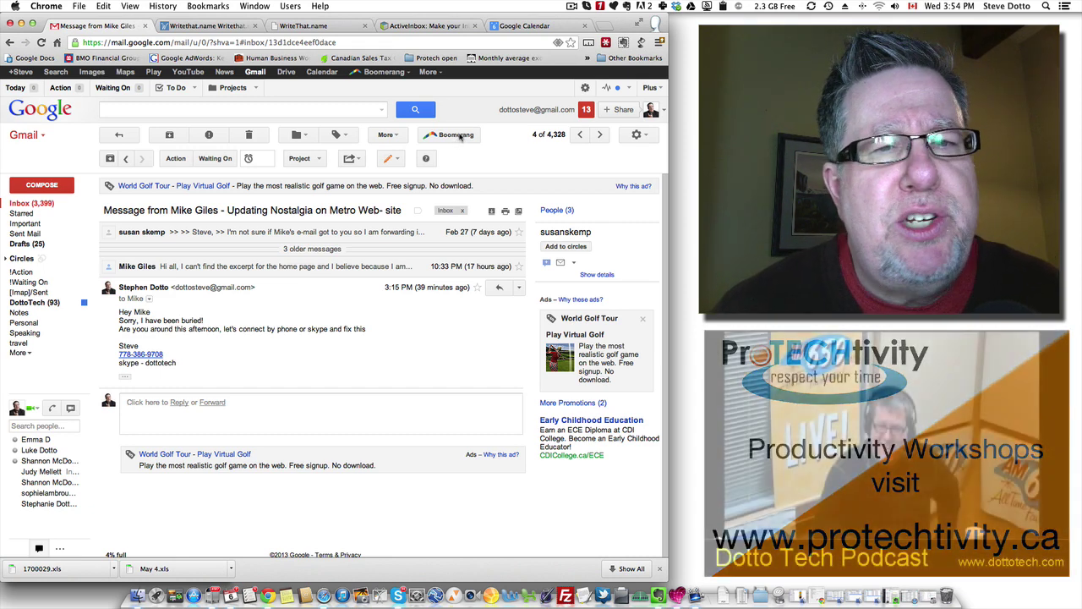
left_click(456, 135)
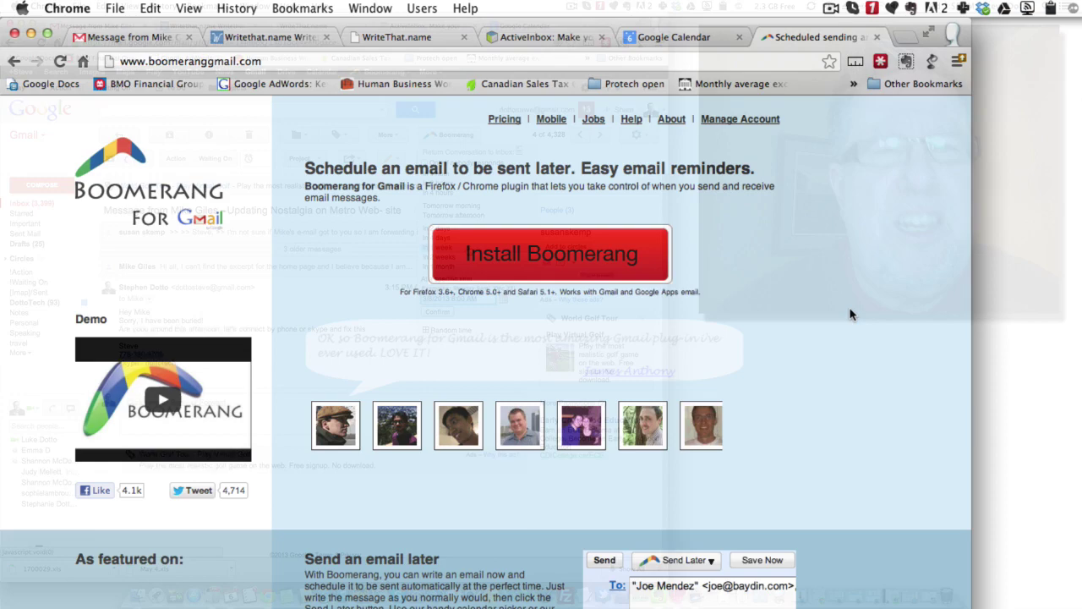
Step: Browse the Boomerang homepage and view its Free, $4.99 and $14.99 pricing plans
scroll(852, 313, "down", 8)
scroll(851, 315, "down", 12)
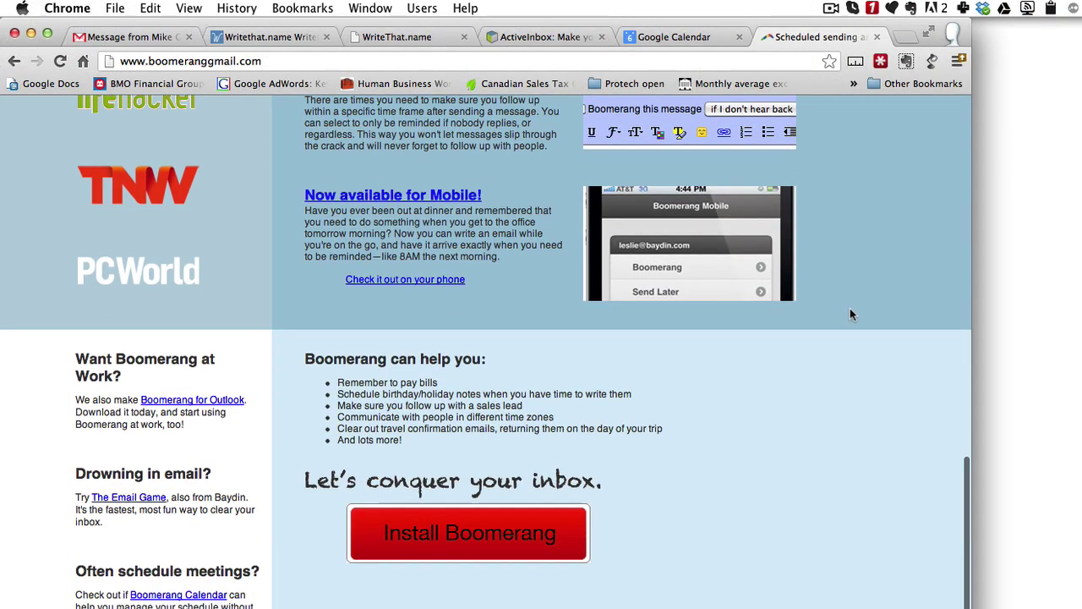
scroll(851, 314, "up", 15)
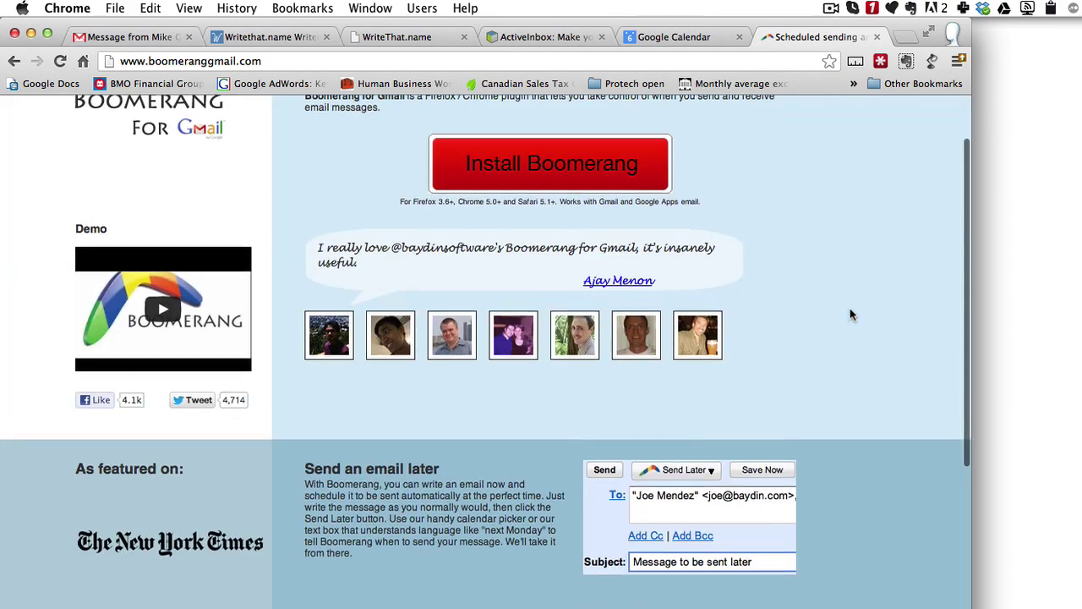
scroll(851, 315, "up", 2)
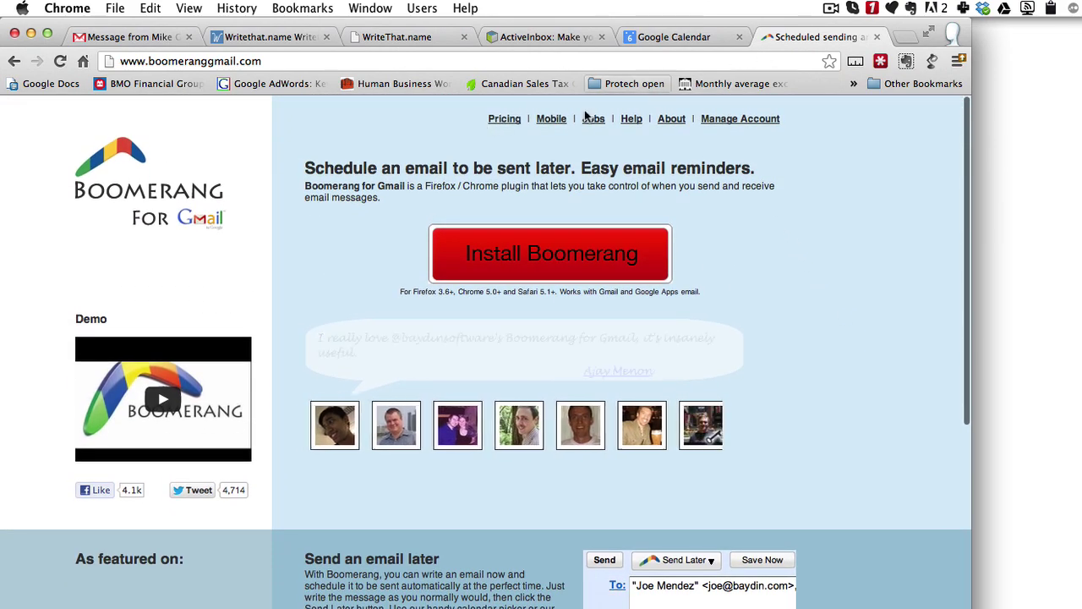
left_click(504, 120)
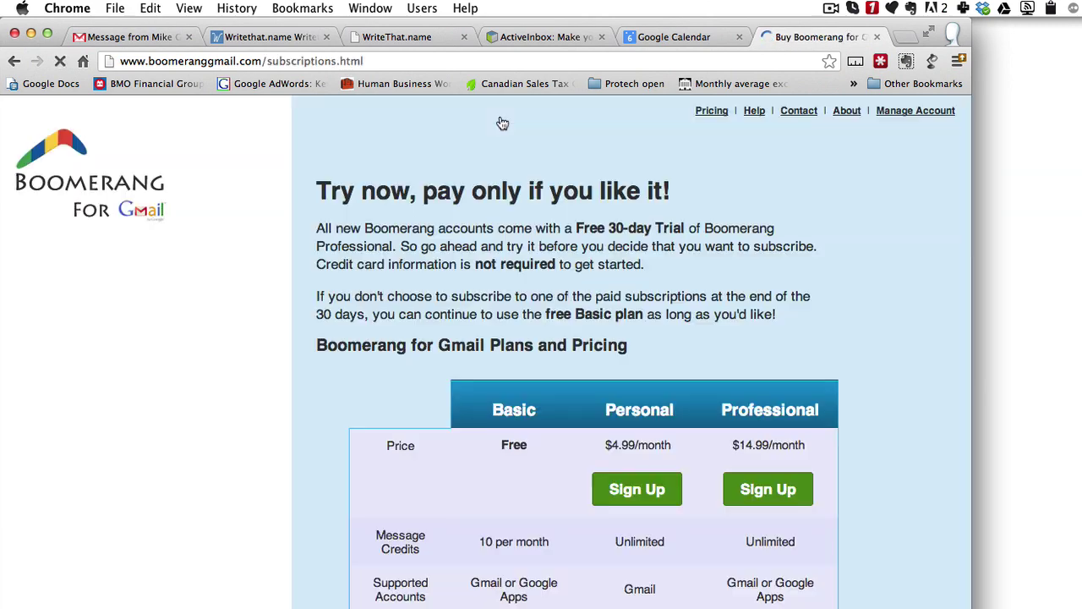
scroll(592, 228, "down", 3)
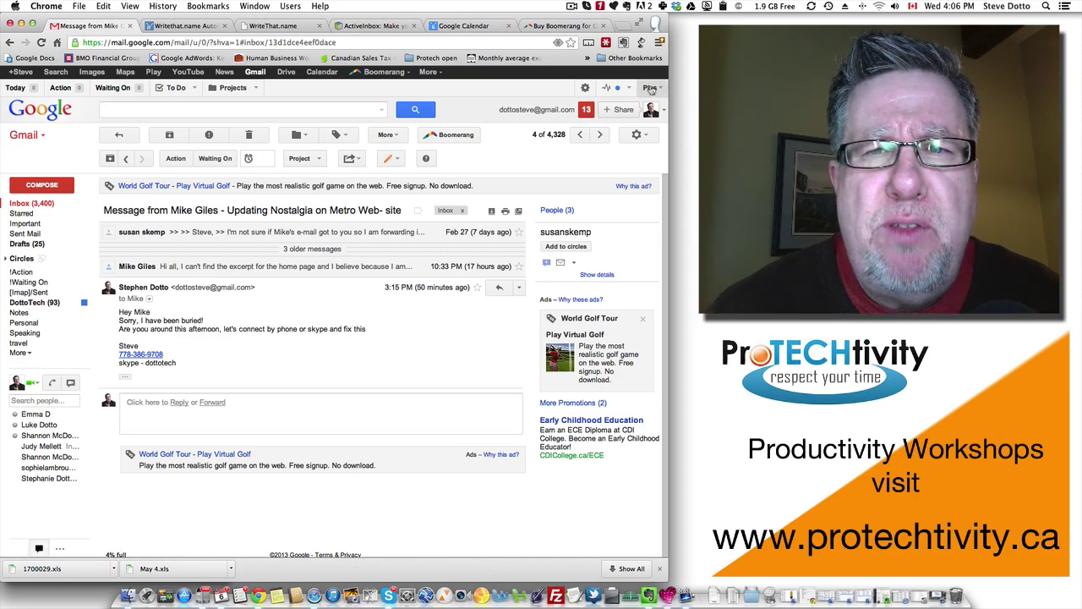
Step: Check the ActiveInbox Plus account status and compare the Free and $24.95/yr Plus features
left_click(623, 87)
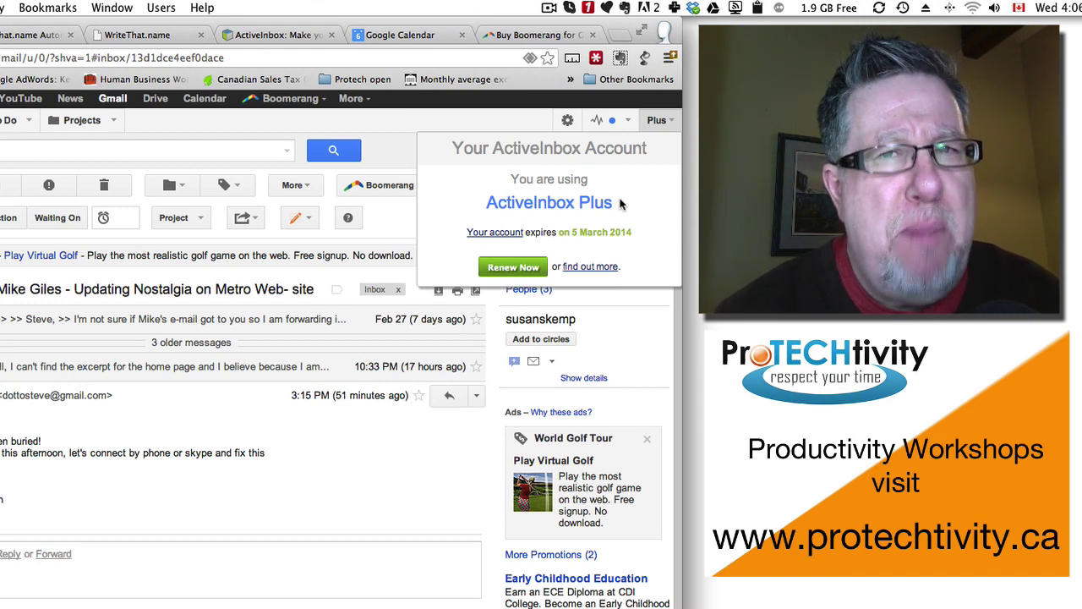
left_click(279, 34)
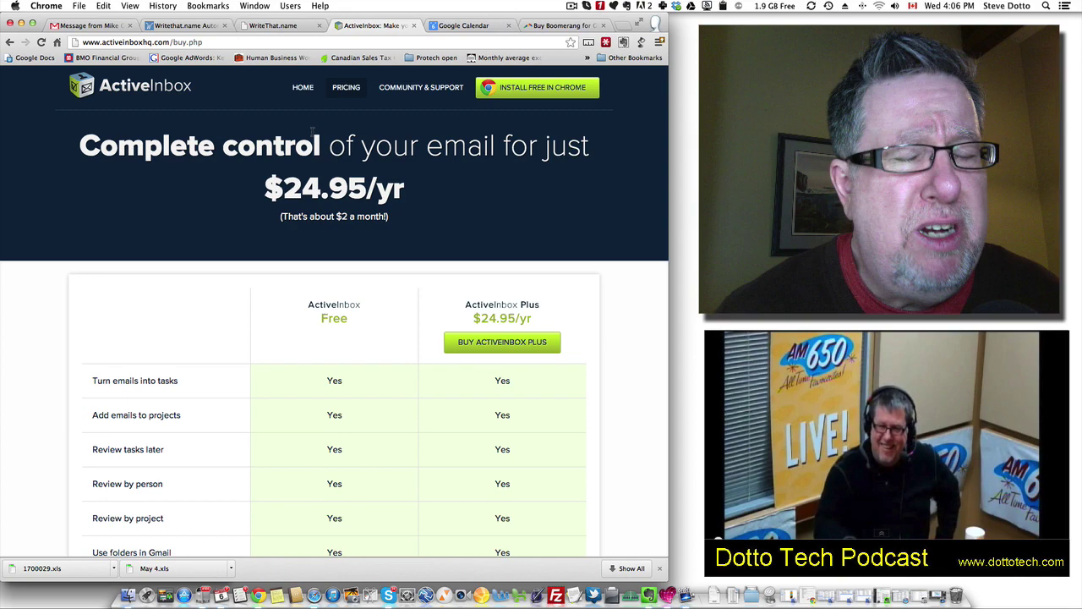
scroll(318, 145, "down", 5)
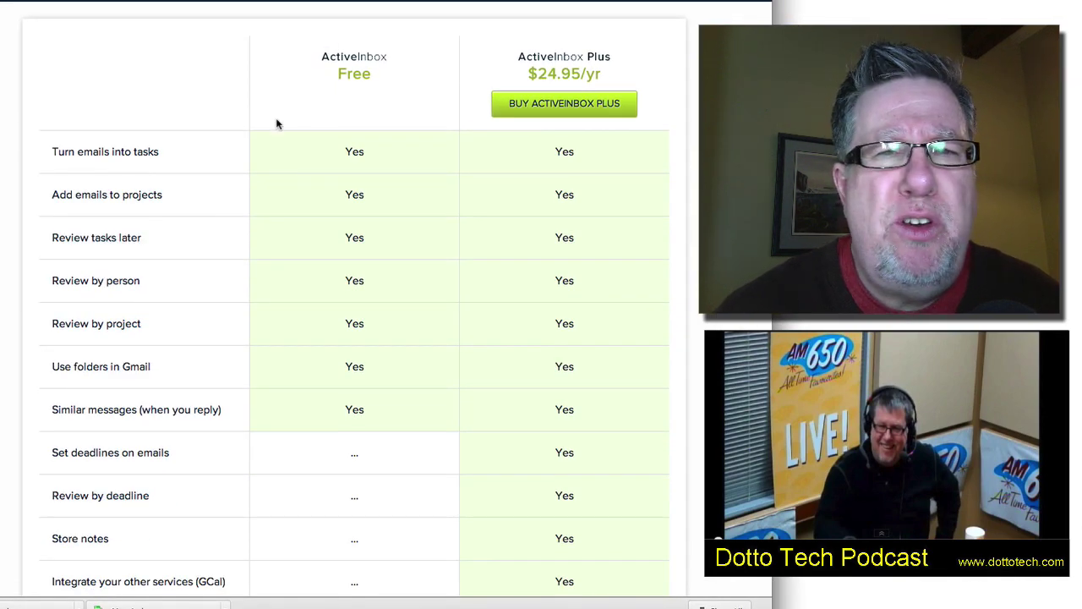
scroll(177, 191, "down", 1)
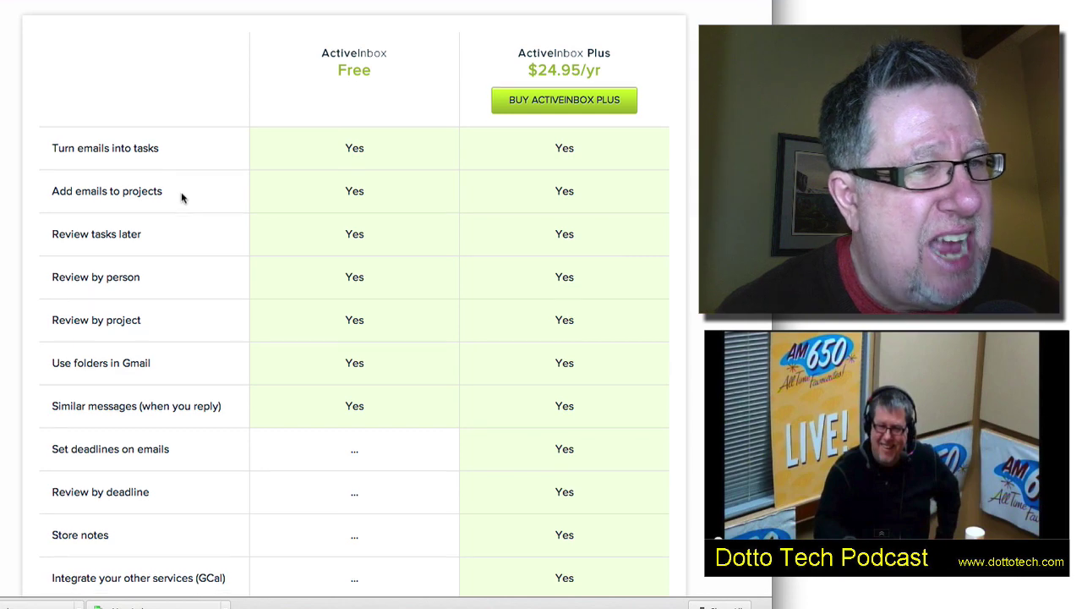
scroll(186, 211, "down", 3)
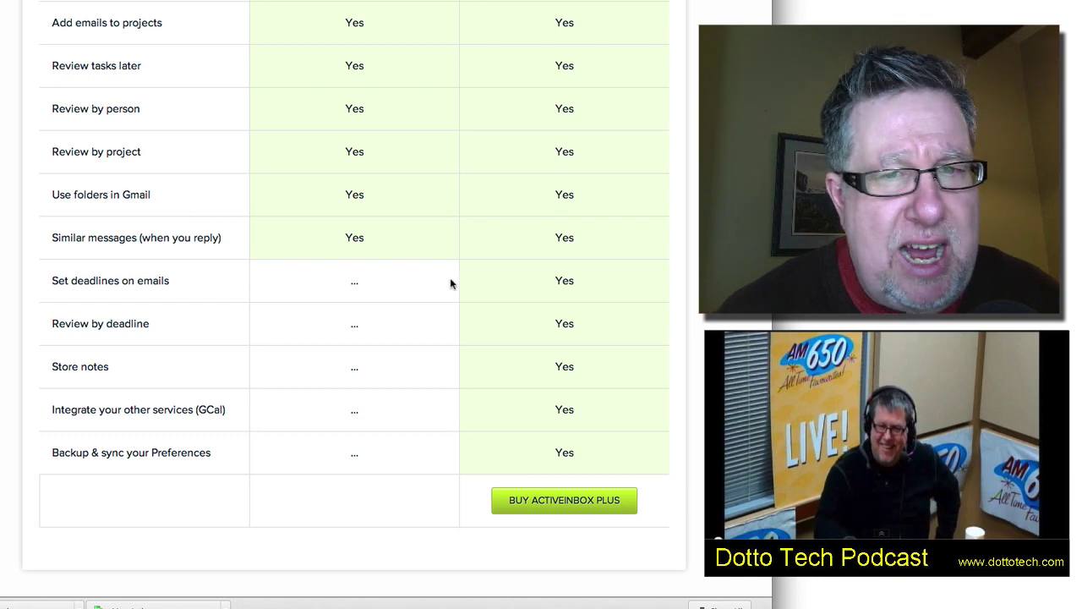
scroll(435, 93, "up", 3)
scroll(471, 268, "down", 3)
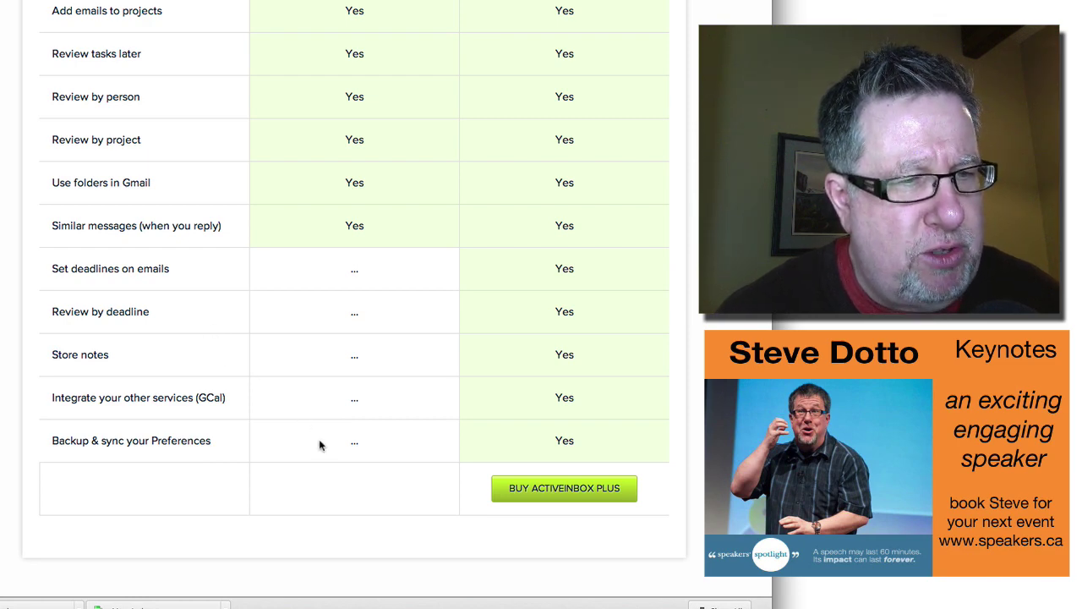
scroll(322, 441, "up", 5)
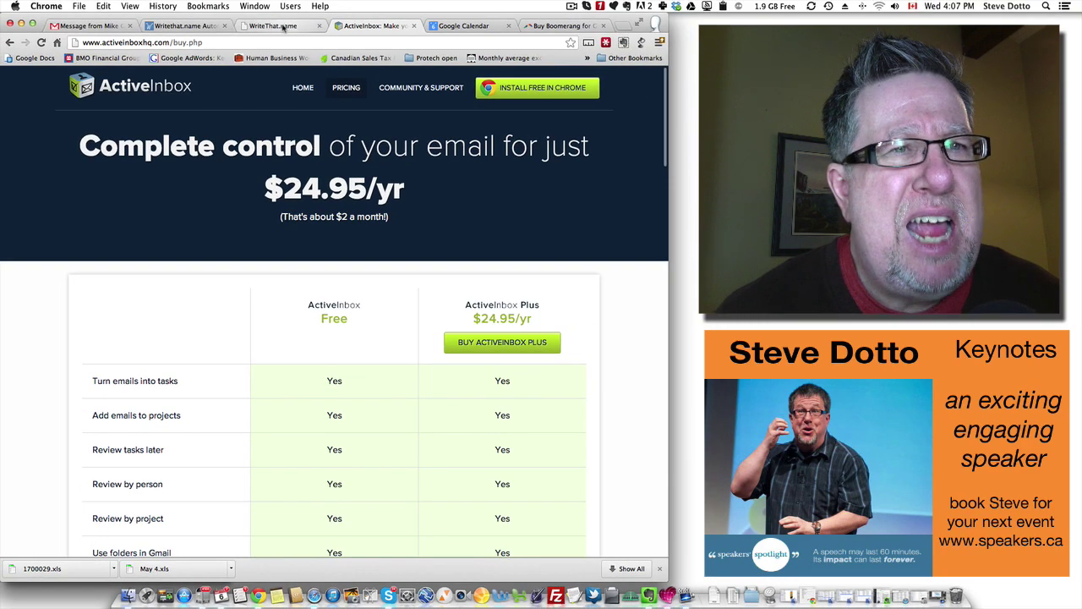
left_click(83, 26)
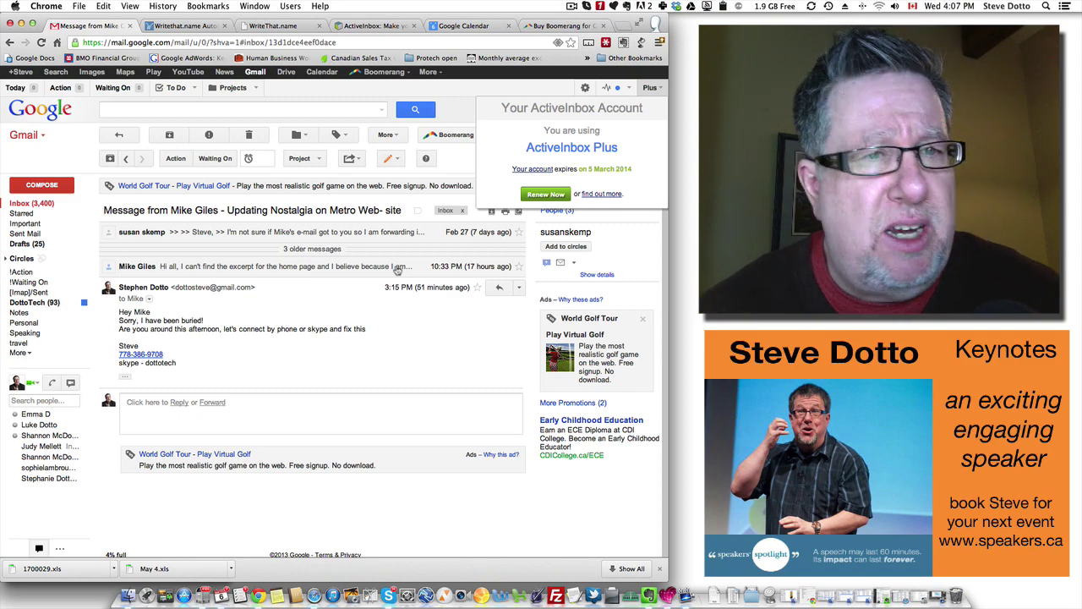
Step: Dismiss the ActiveInbox account popup, then view and close the Nostalgia conversation's note
left_click(441, 88)
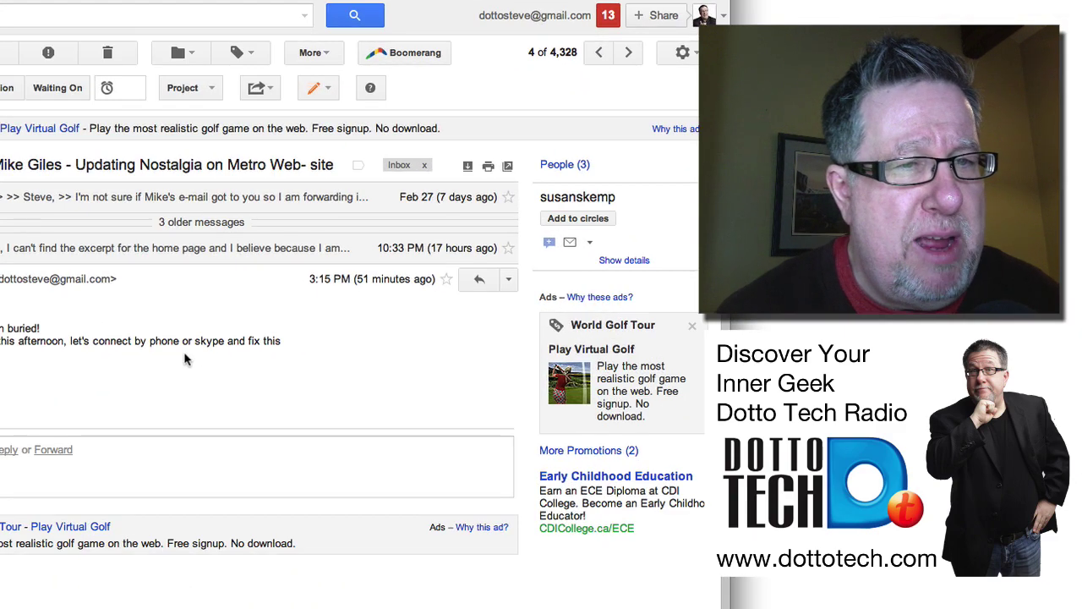
left_click(317, 88)
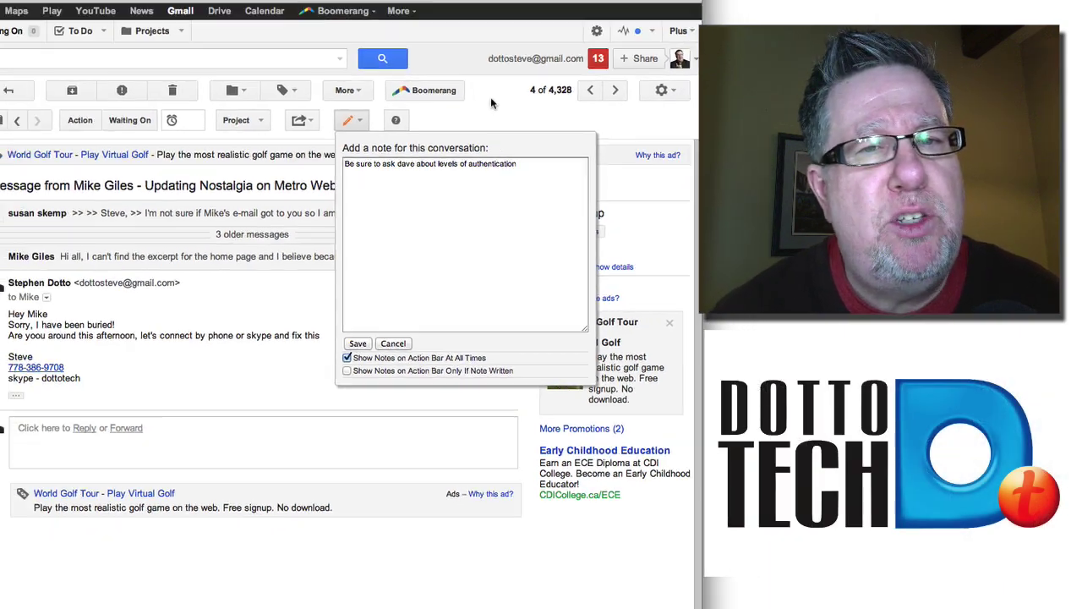
left_click(481, 68)
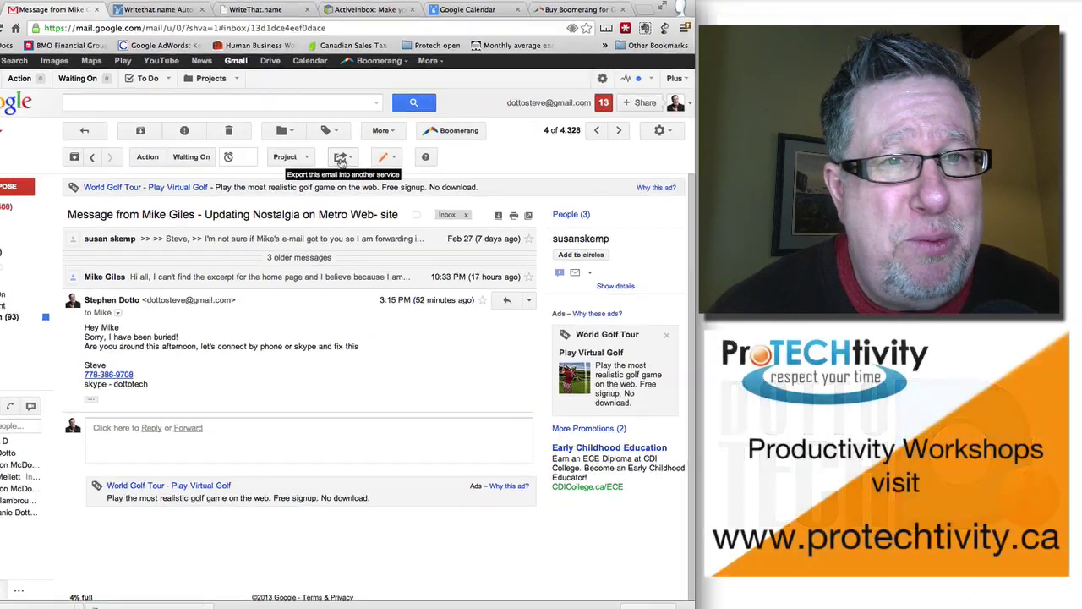
left_click(350, 160)
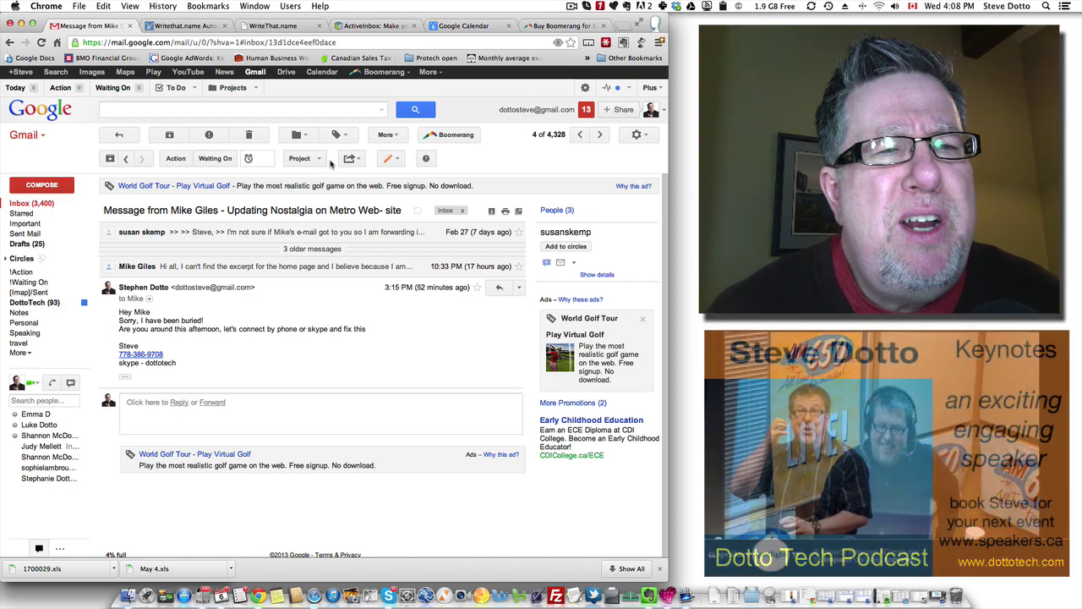
left_click(648, 88)
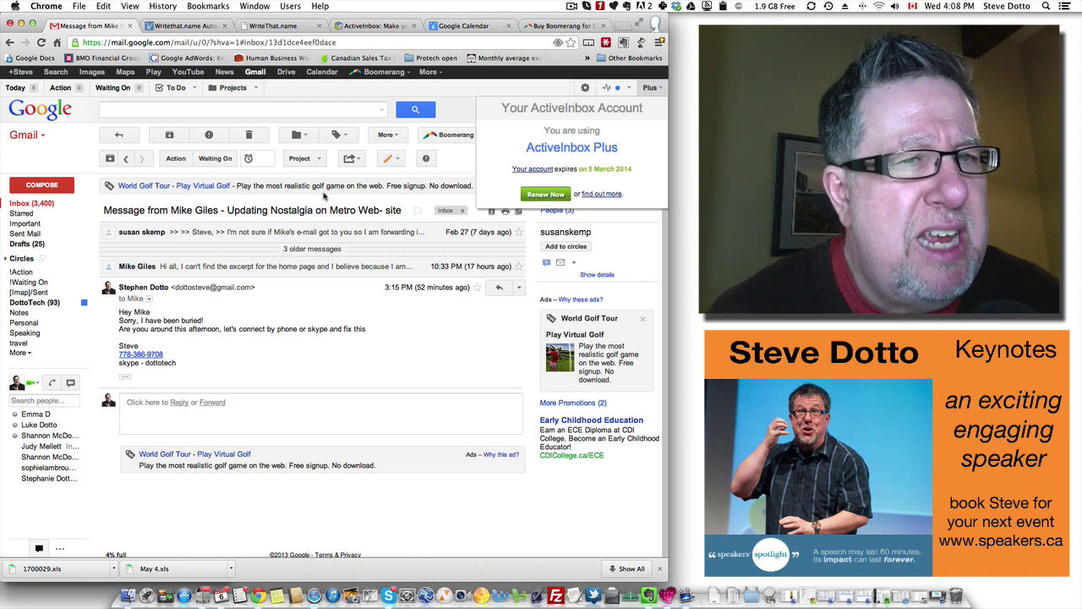
left_click(453, 165)
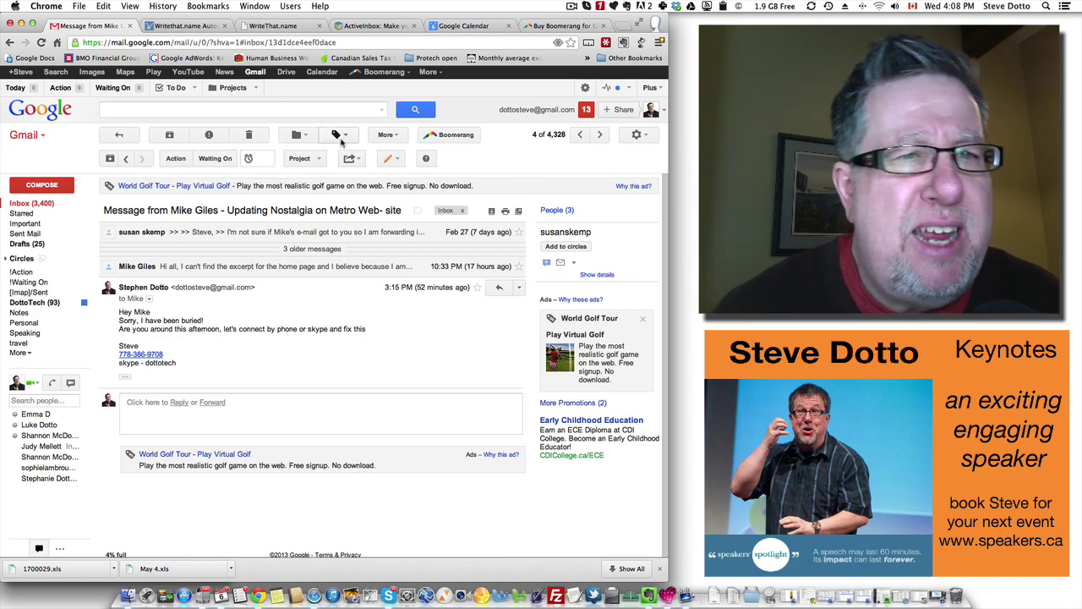
Step: Show the Move to label list for the Nostalgia conversation, including !Action and Speaking
left_click(309, 136)
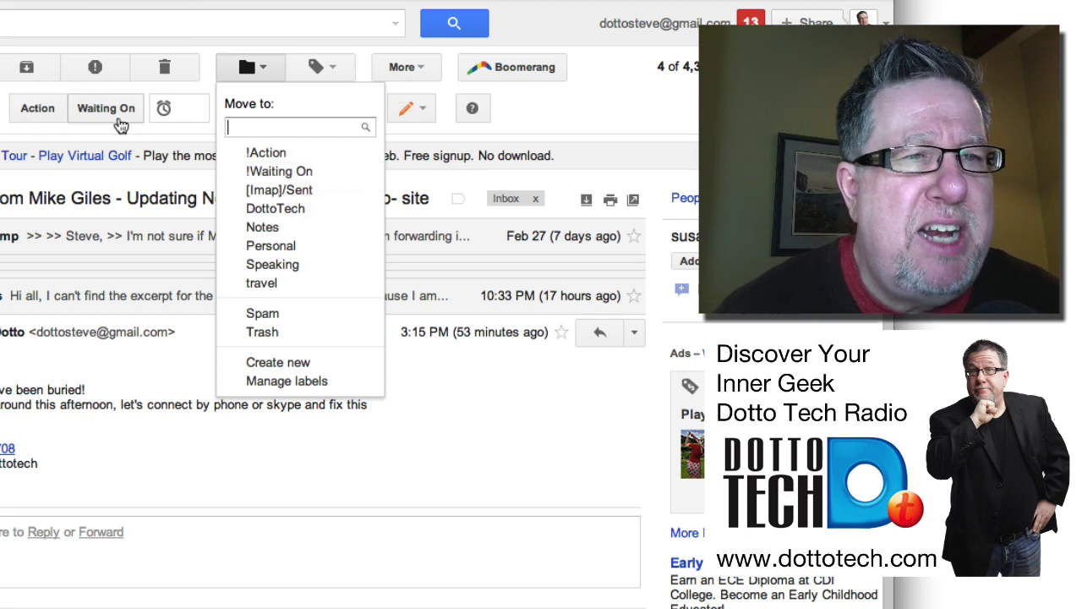
left_click(639, 124)
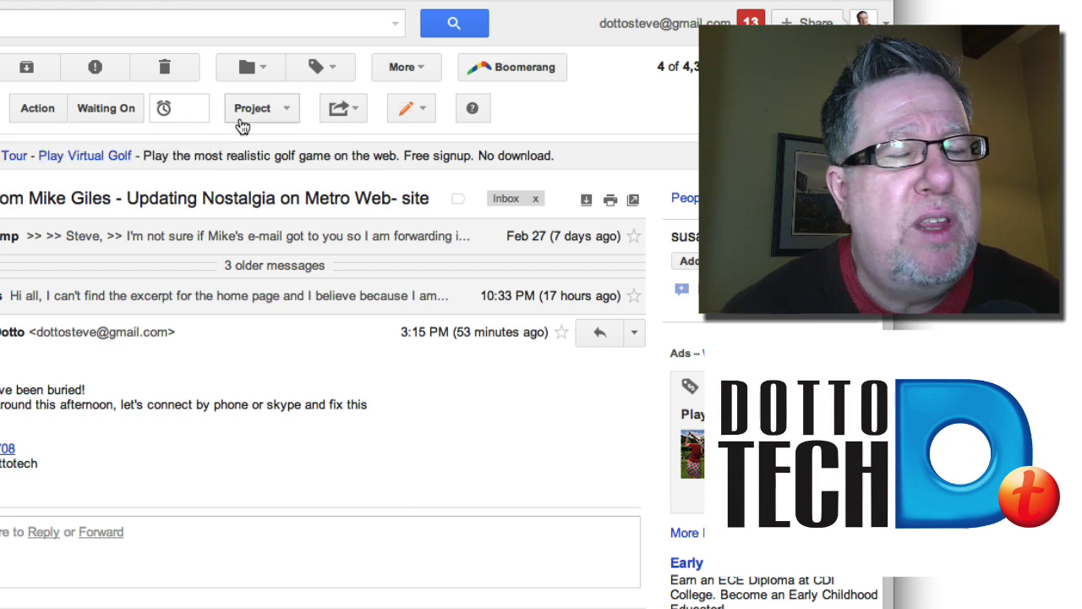
left_click(251, 68)
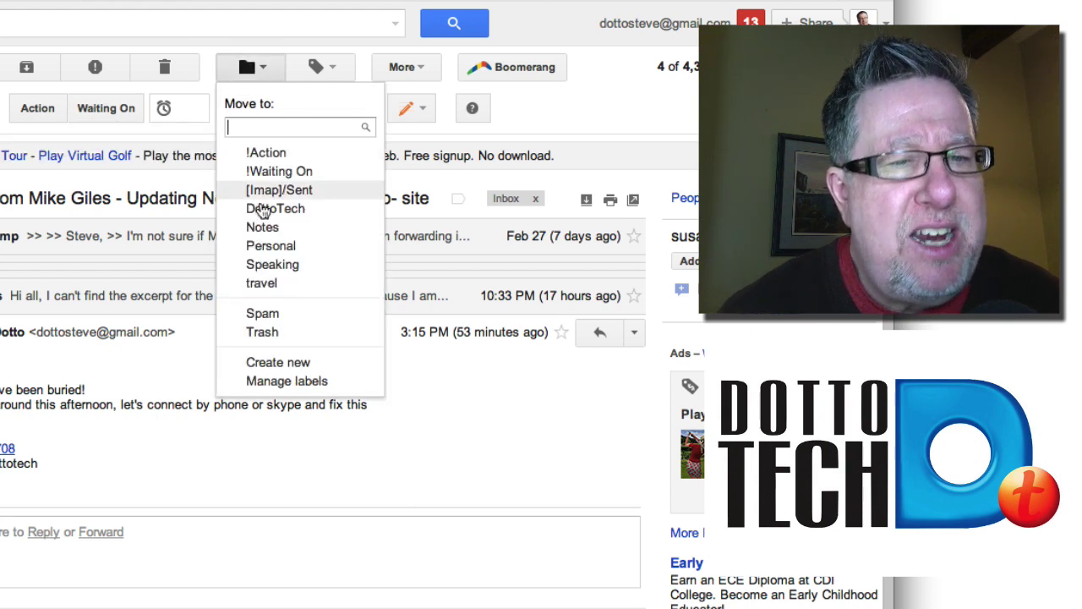
Step: Create a new label named '!Speaking' and file the Nostalgia conversation under it
left_click(298, 363)
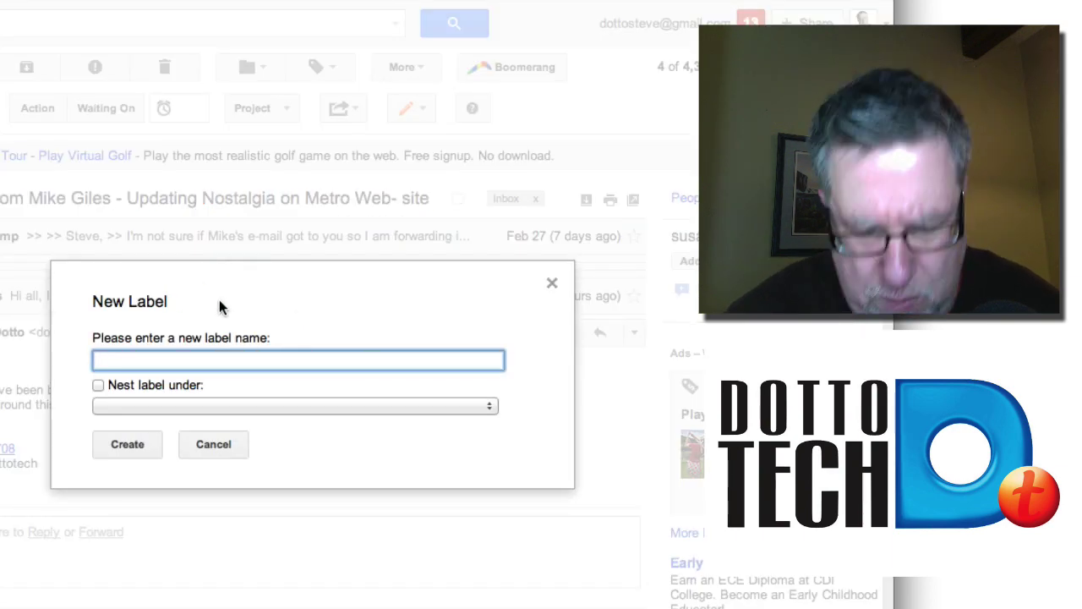
type("l")
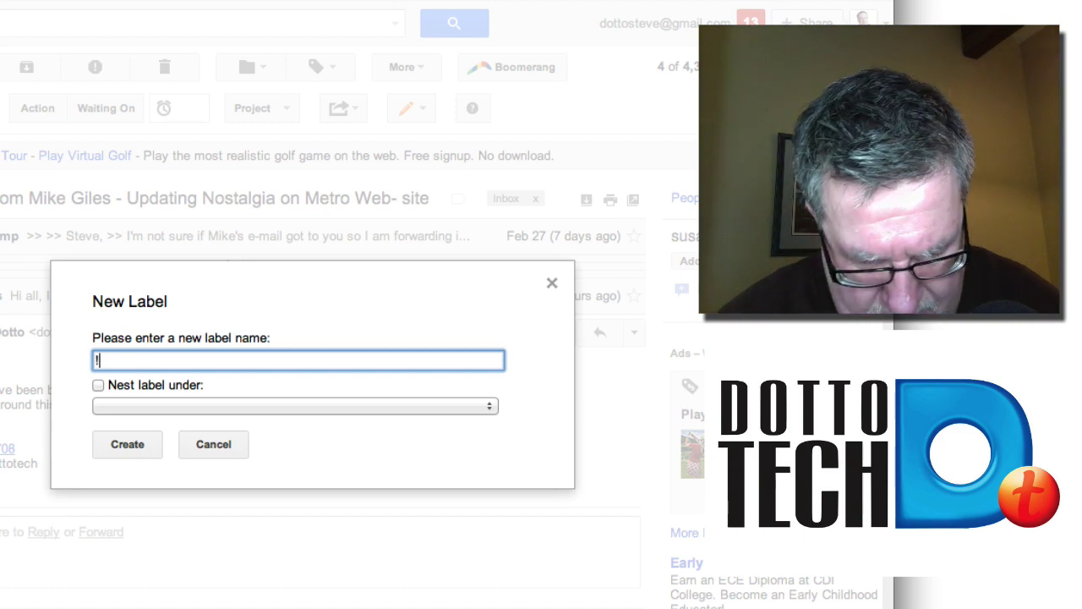
type("Speaking")
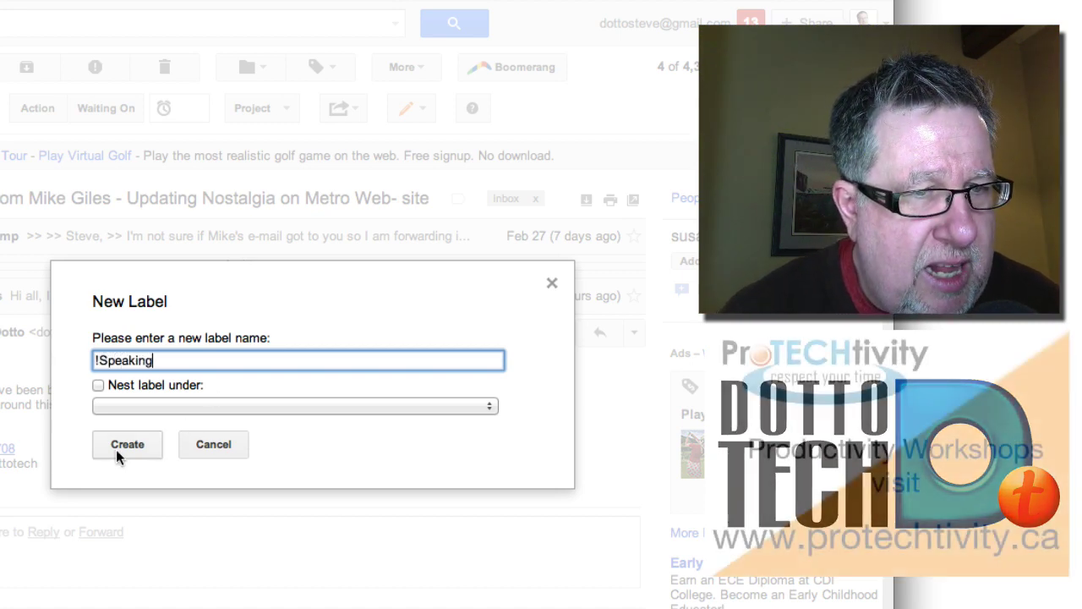
left_click(121, 446)
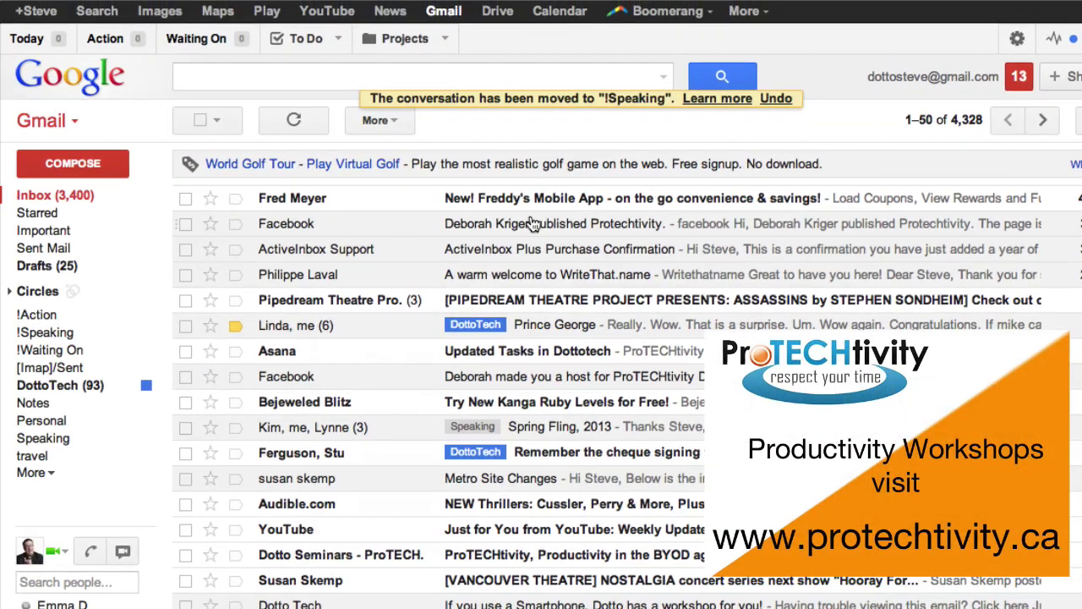
Step: Open the 'A warm welcome to WriteThat.name' email from the inbox
left_click(413, 270)
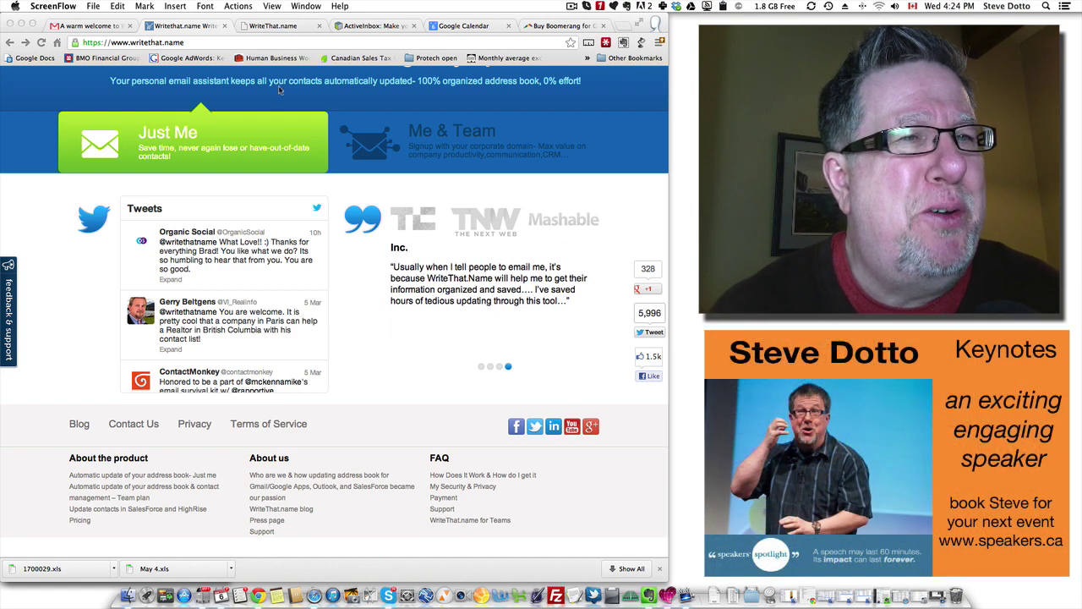
Step: Bring up the WriteThat.name site and scroll its homepage showing the Just Me and Me & Team plans
left_click(206, 32)
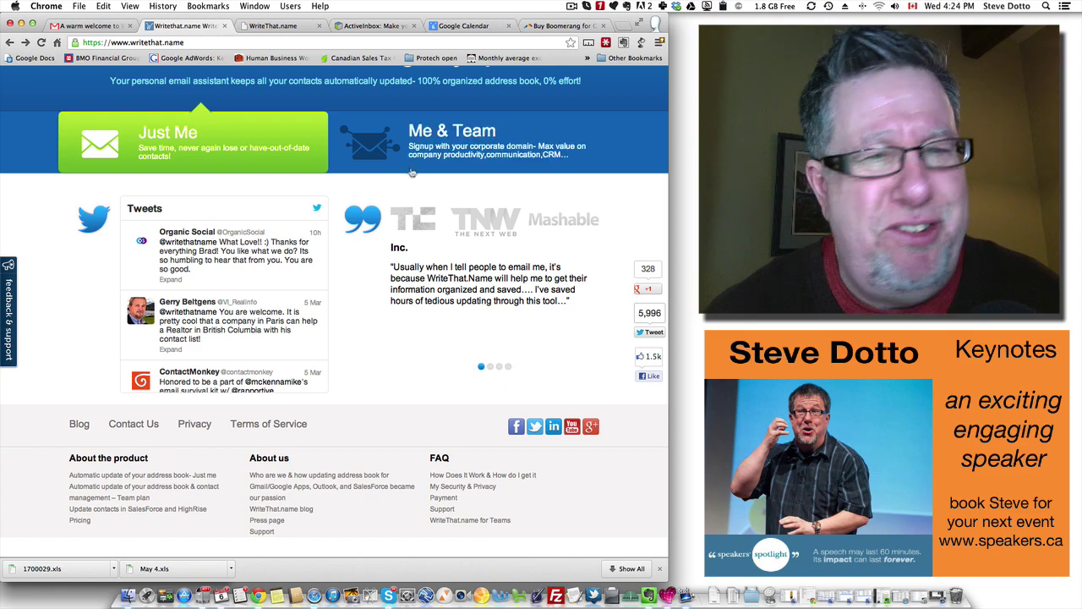
scroll(198, 78, "up", 5)
scroll(412, 169, "up", 2)
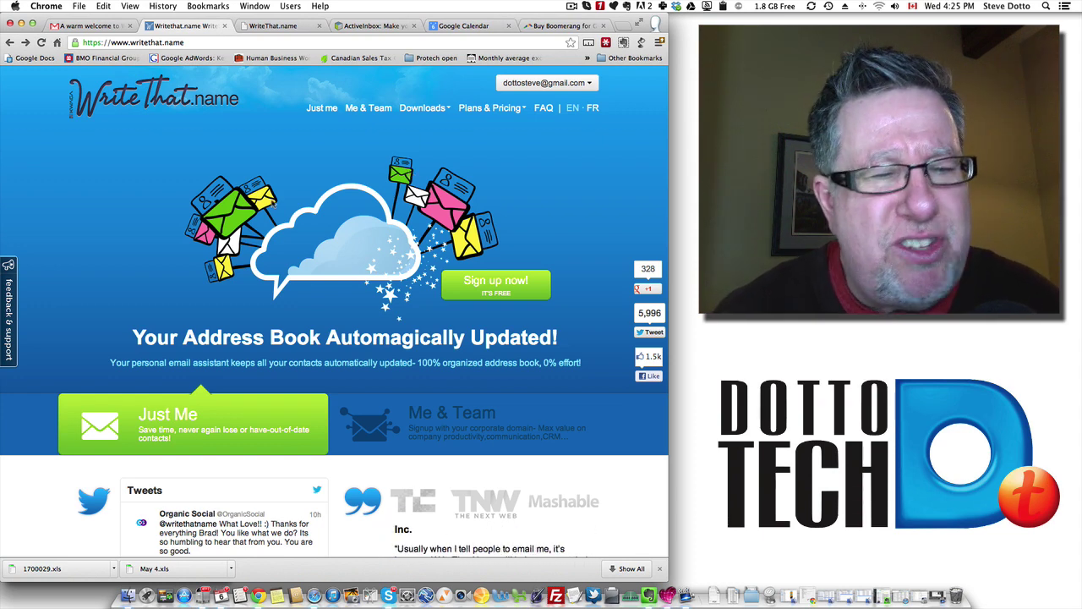
scroll(277, 255, "down", 5)
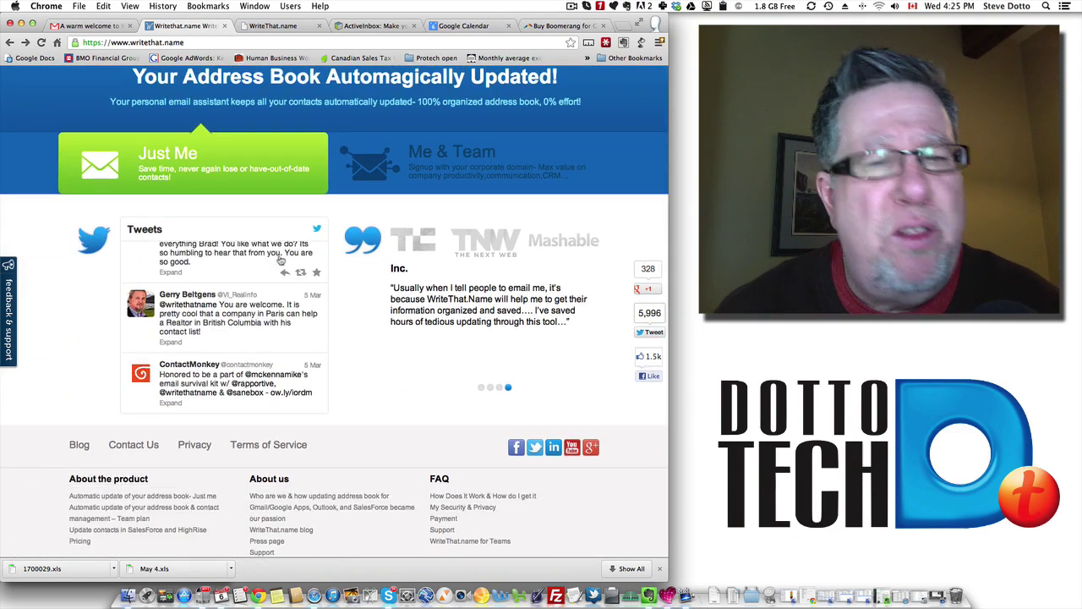
scroll(282, 260, "down", 1)
scroll(281, 259, "up", 6)
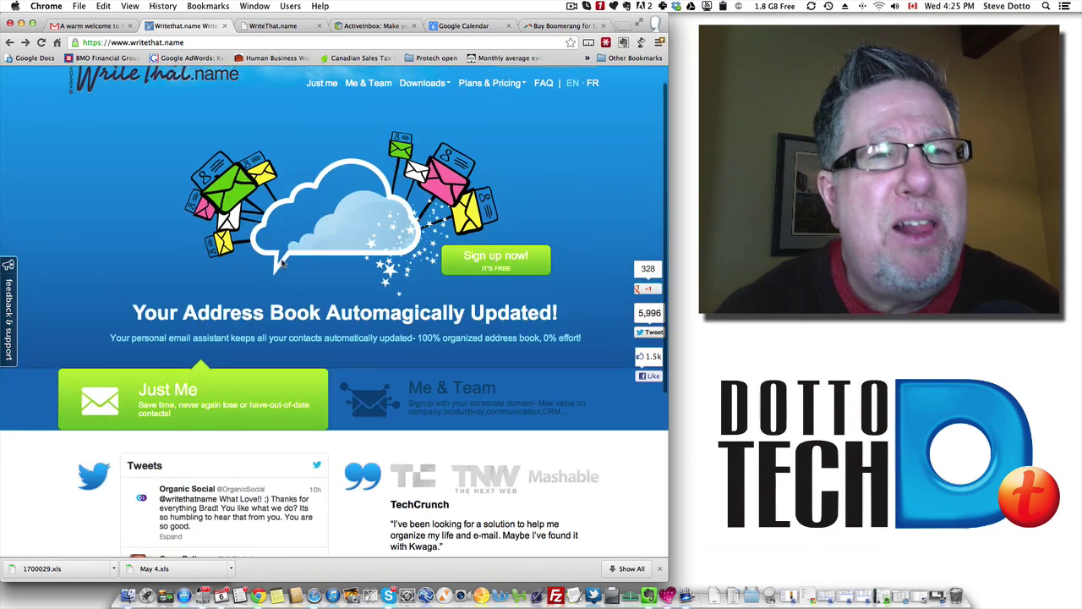
Step: Open the Just me pricing page and review Max Power US$59, Premium US$35 and Free plans
left_click(492, 84)
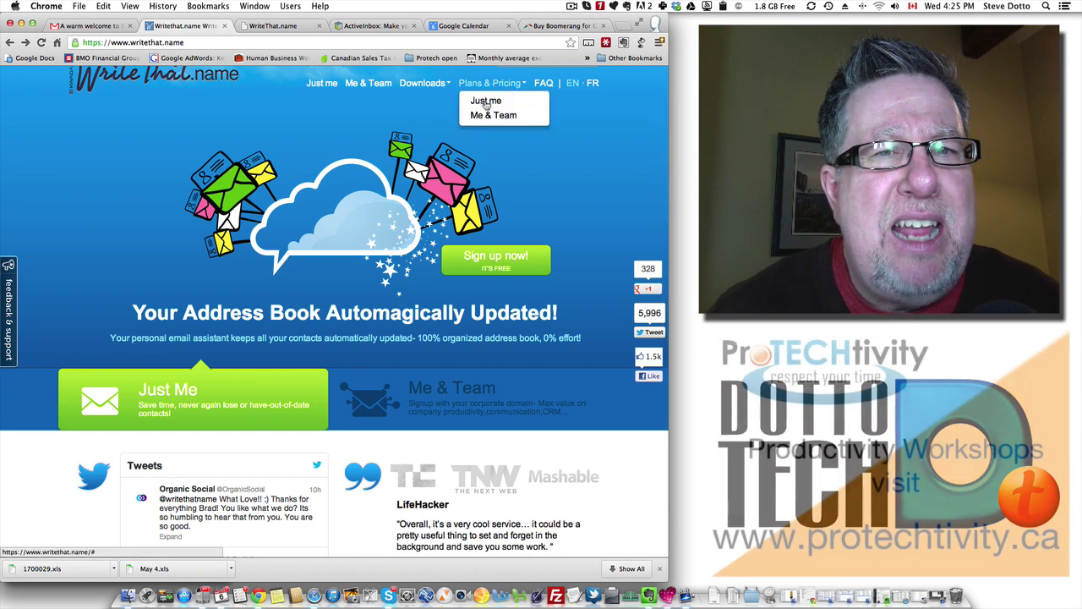
left_click(486, 102)
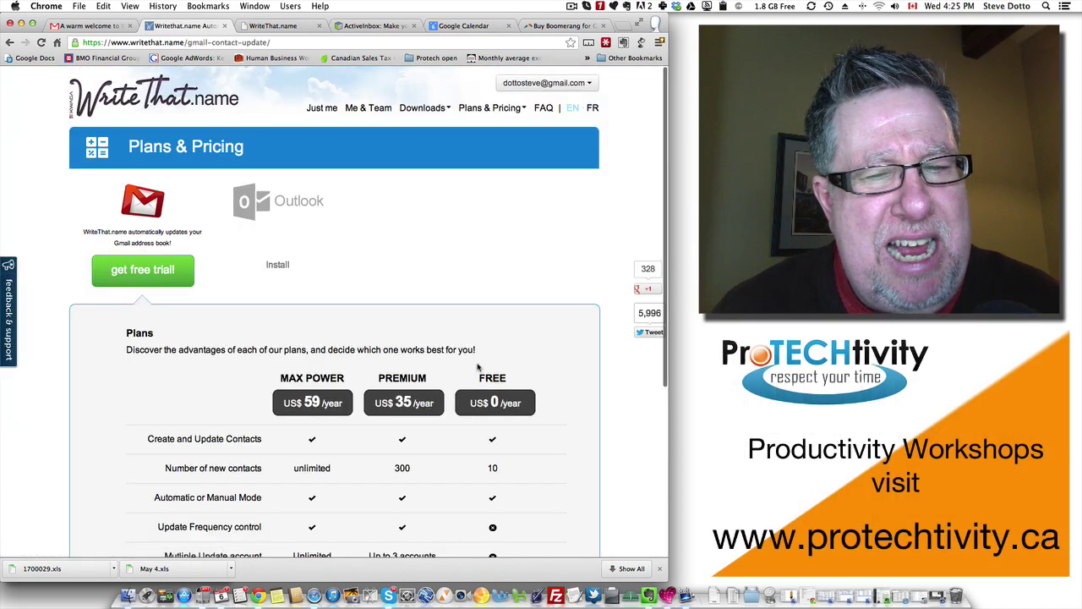
scroll(496, 355, "down", 5)
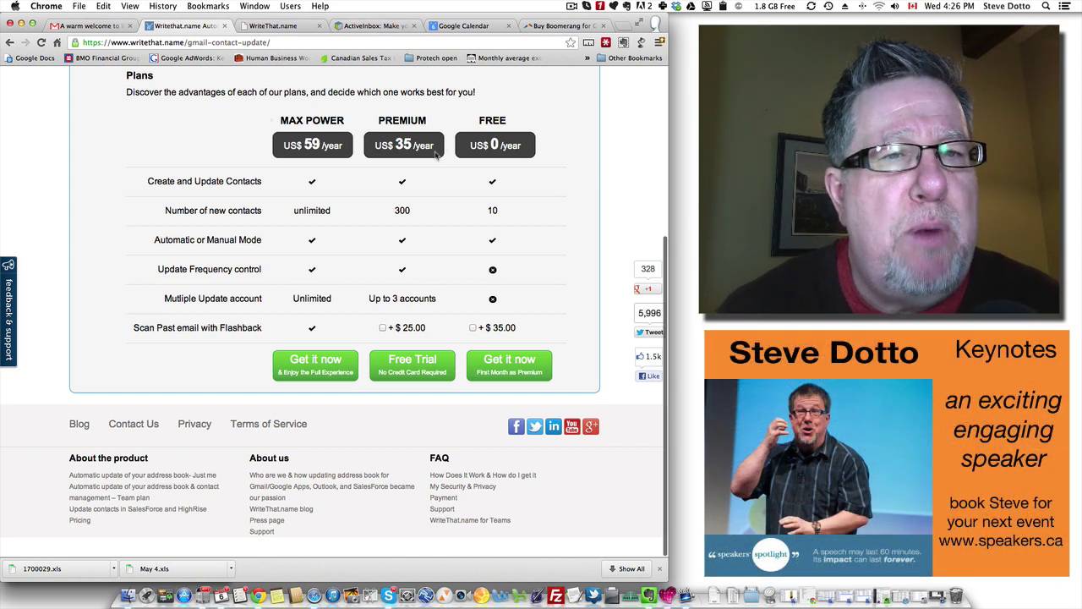
scroll(453, 93, "up", 3)
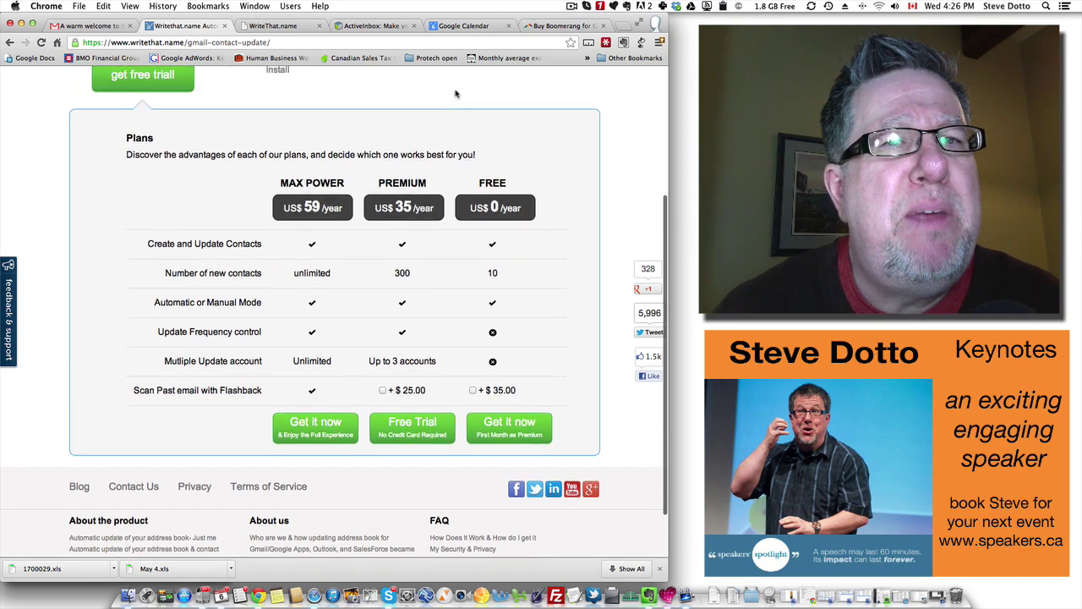
scroll(454, 94, "up", 4)
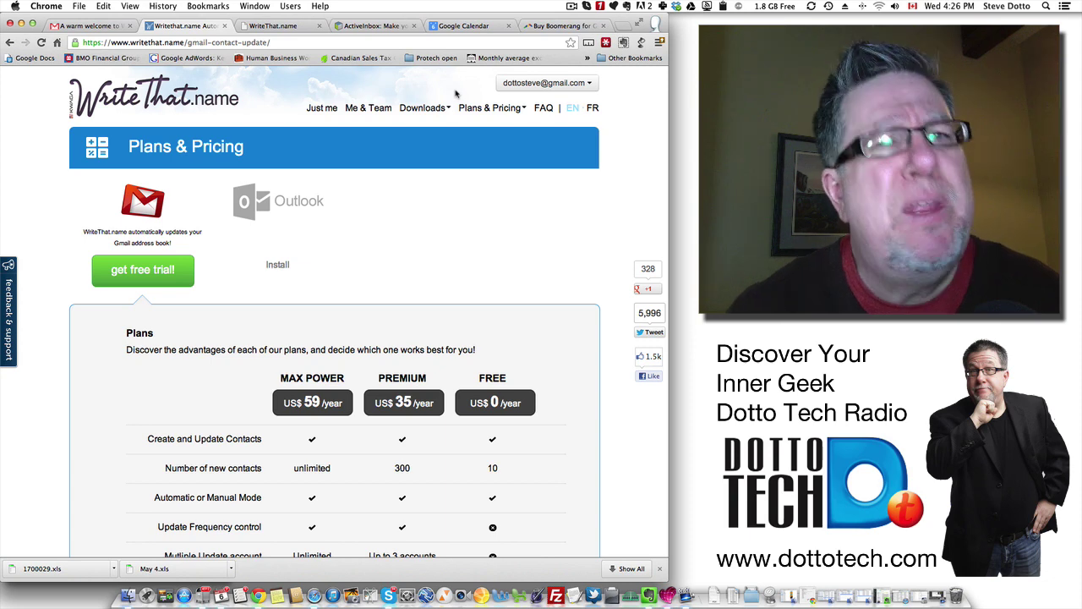
Step: Switch back to the Gmail tab with the 'A warm welcome to WriteThat.name' email
left_click(79, 26)
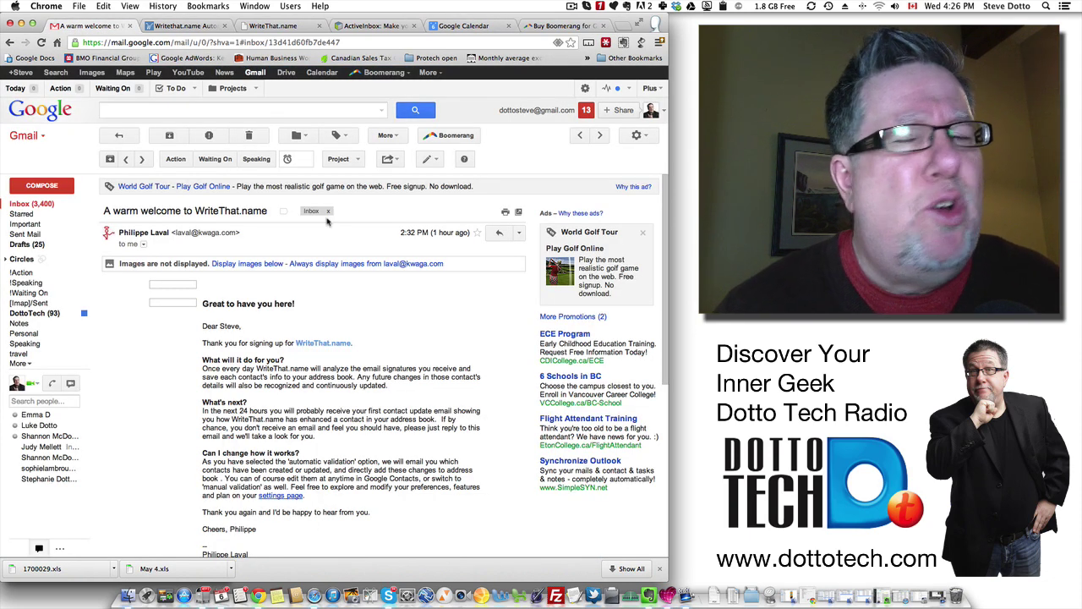